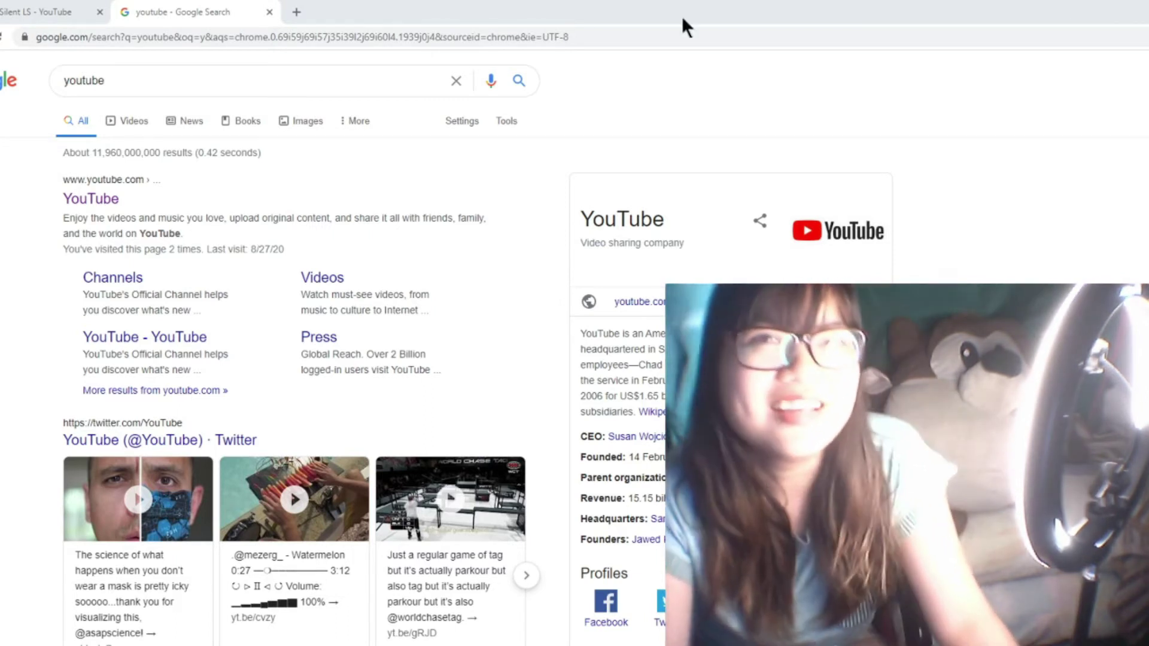
- Search YouTube for 'jitler apology' by picking the suggestion after typing 'j'
click(239, 84)
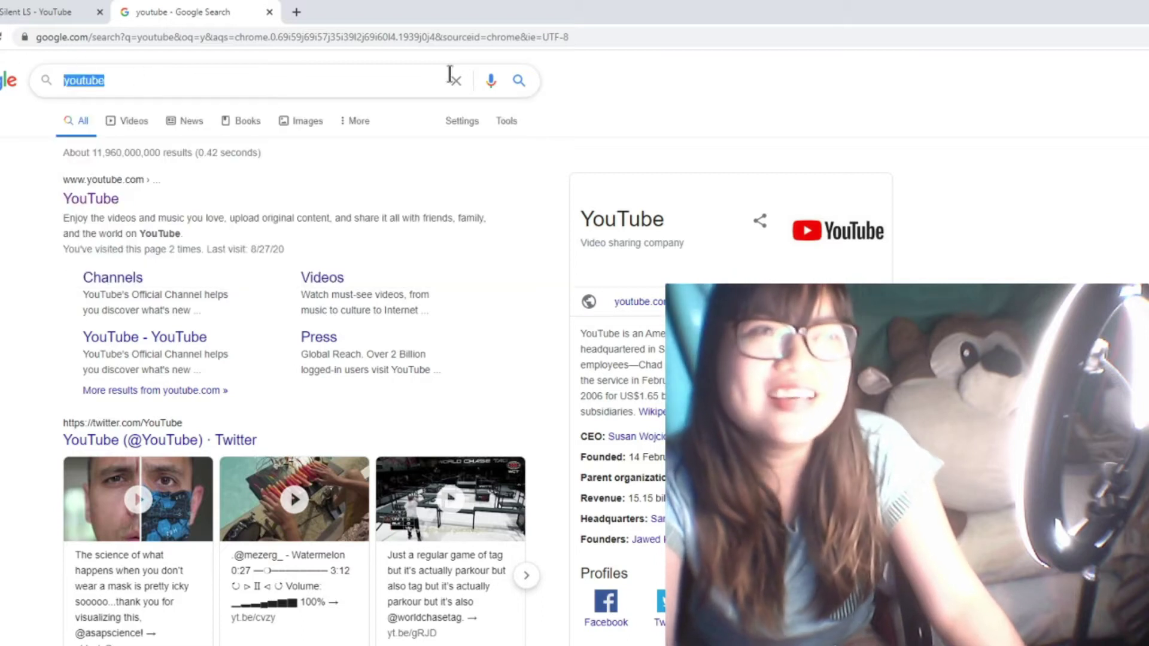
click(759, 88)
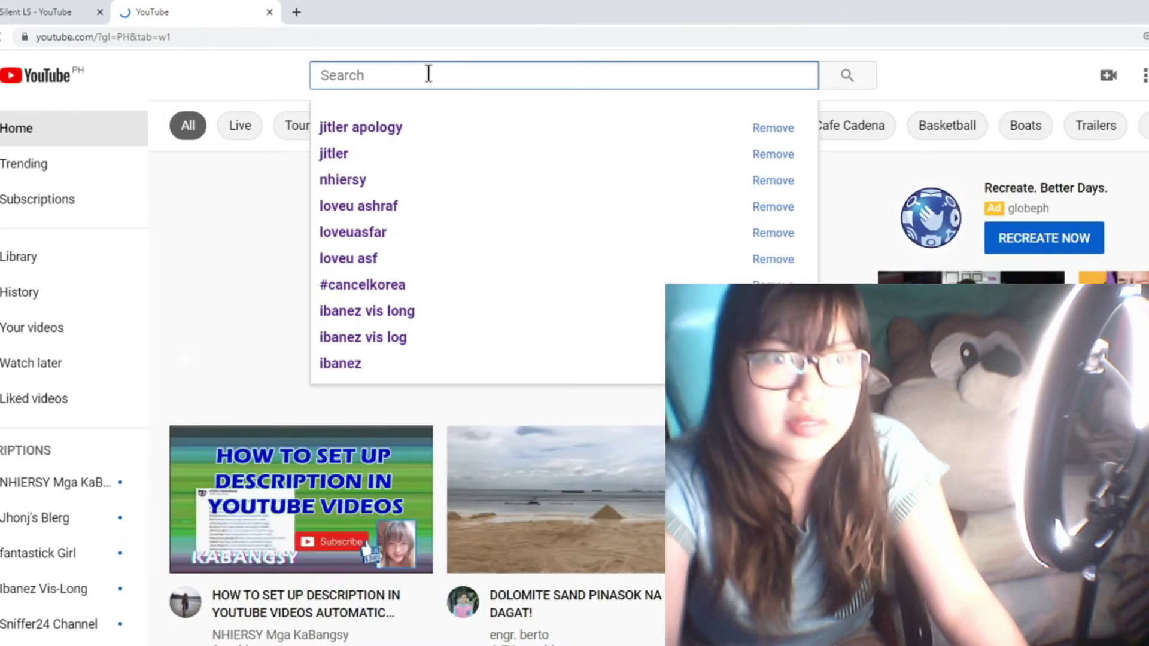
text(j)
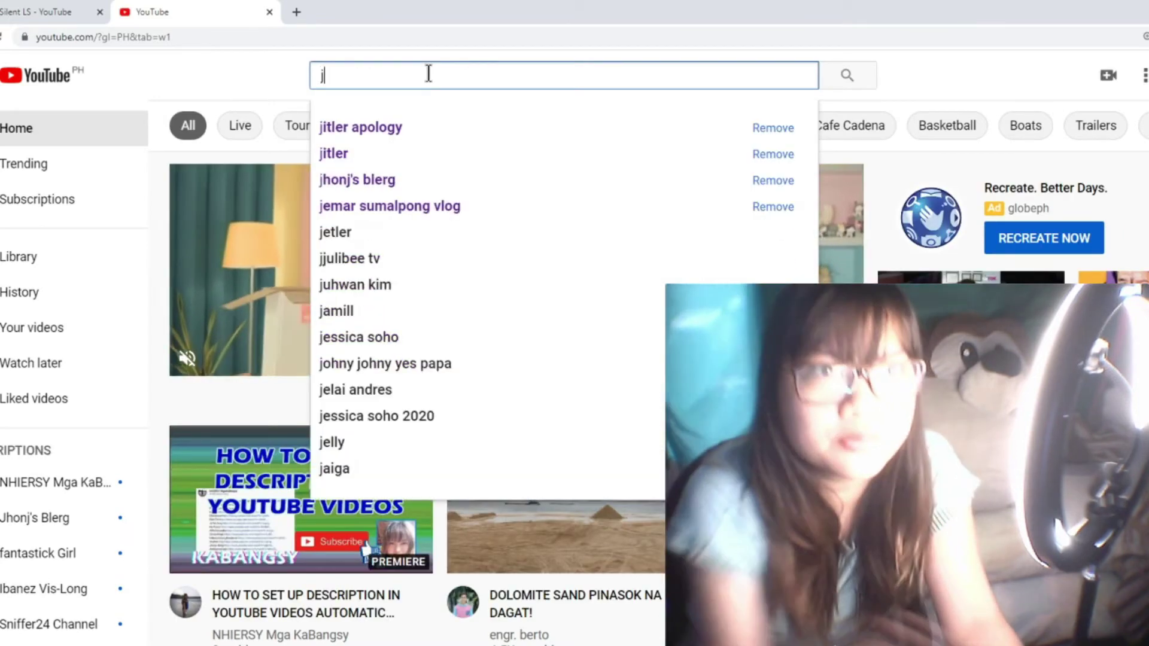
click(365, 125)
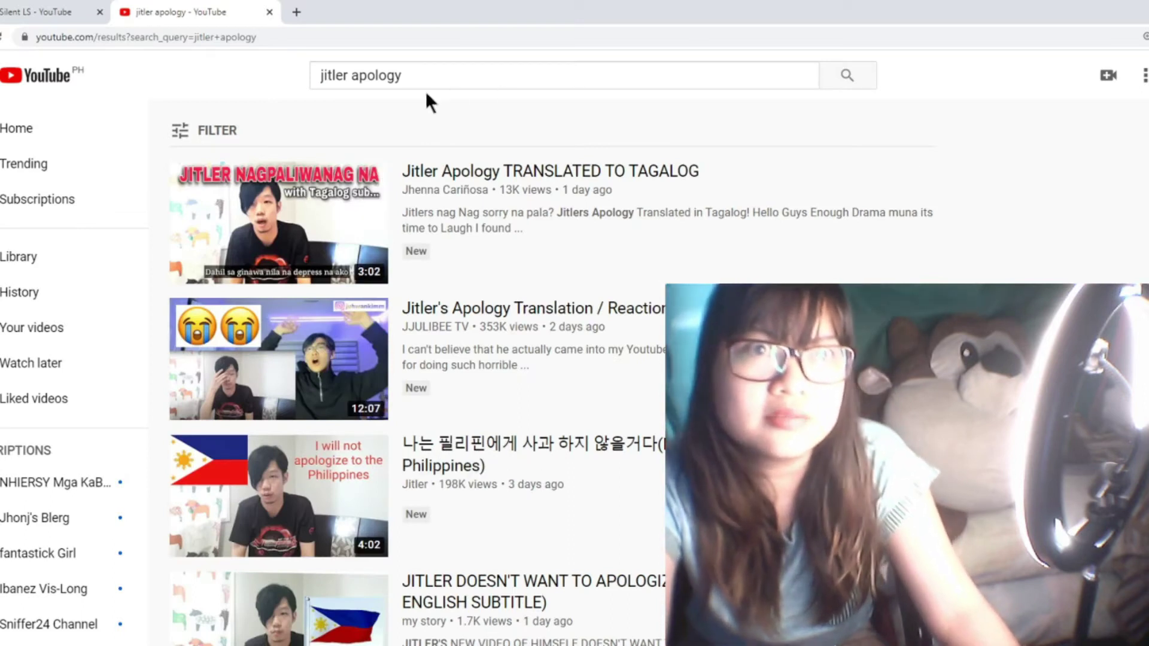
click(473, 81)
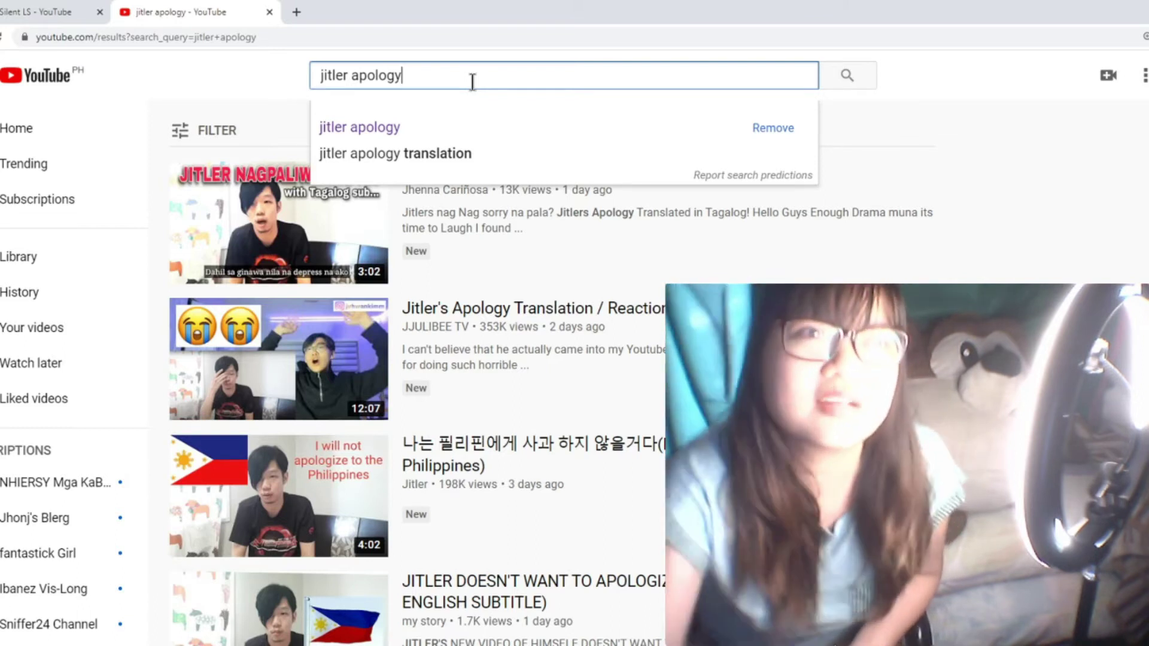
- Trim the query to 'jitler', search again, and open the Jitler channel page
click(972, 134)
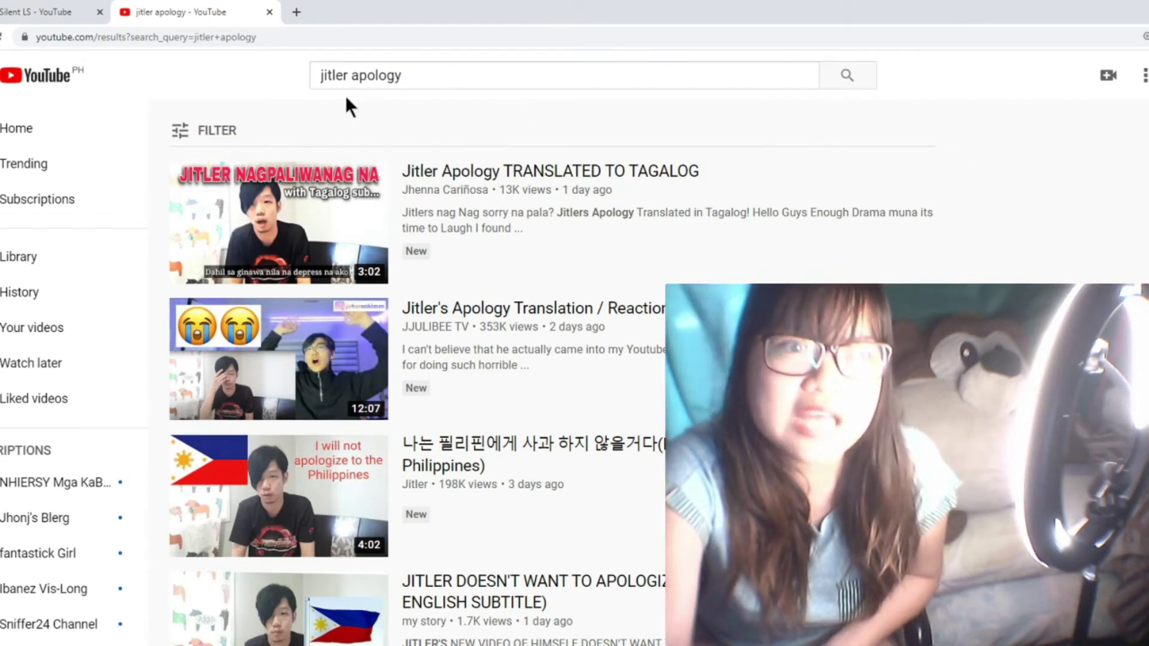
double_click(389, 76)
key(BackSpace)
key(Return)
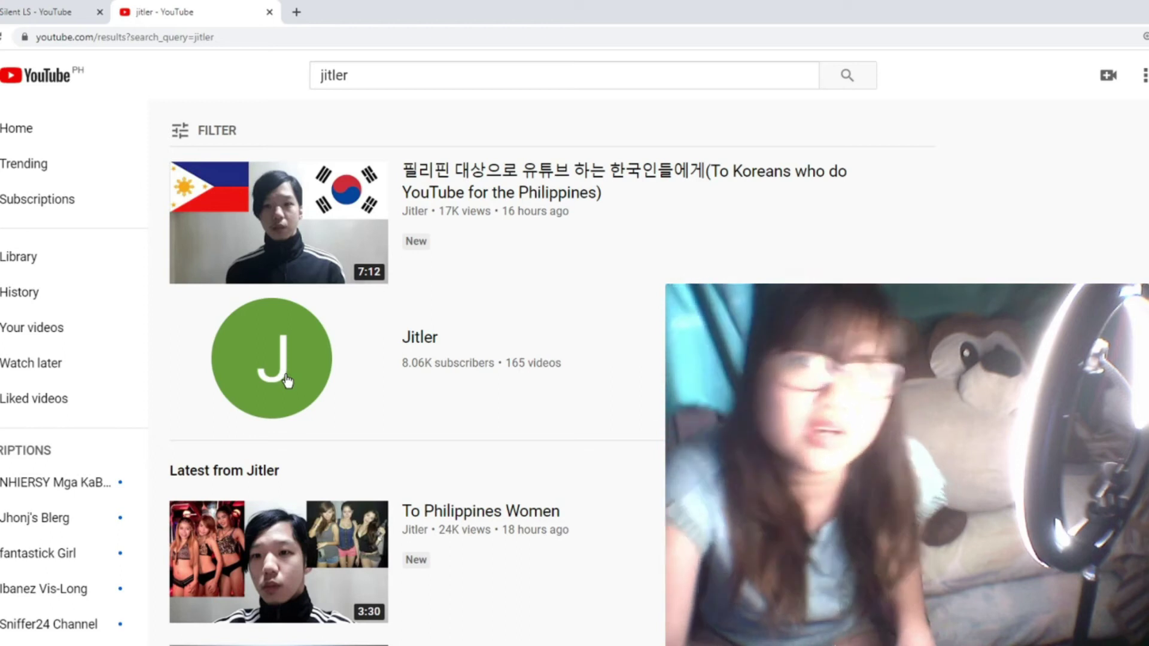
click(286, 381)
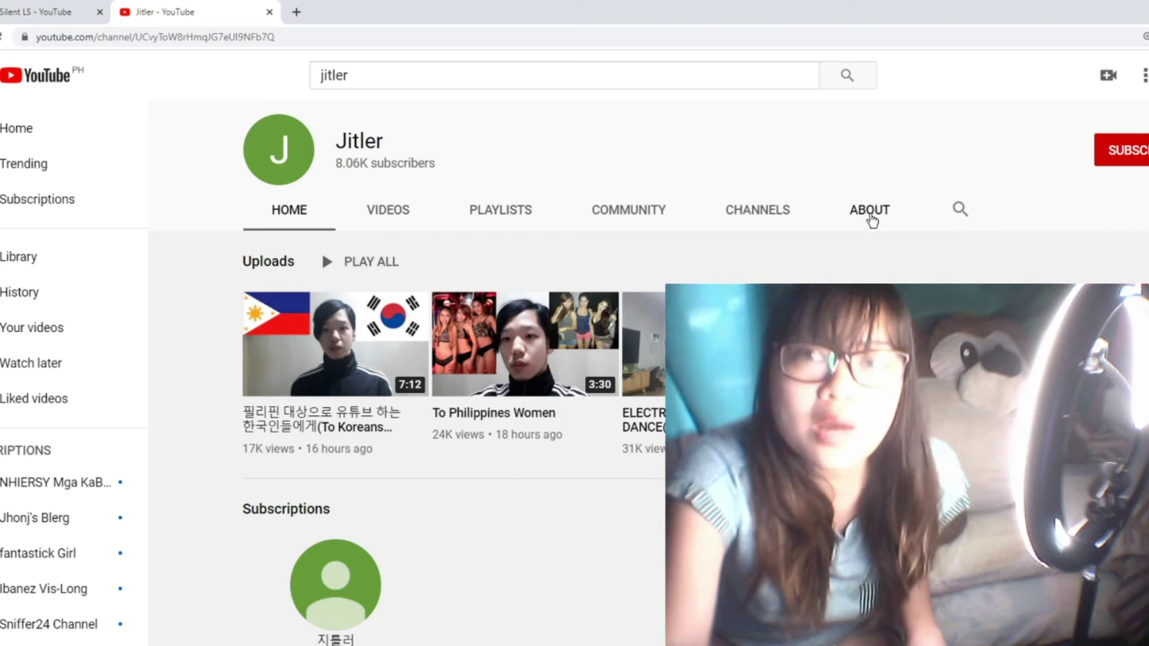
click(871, 219)
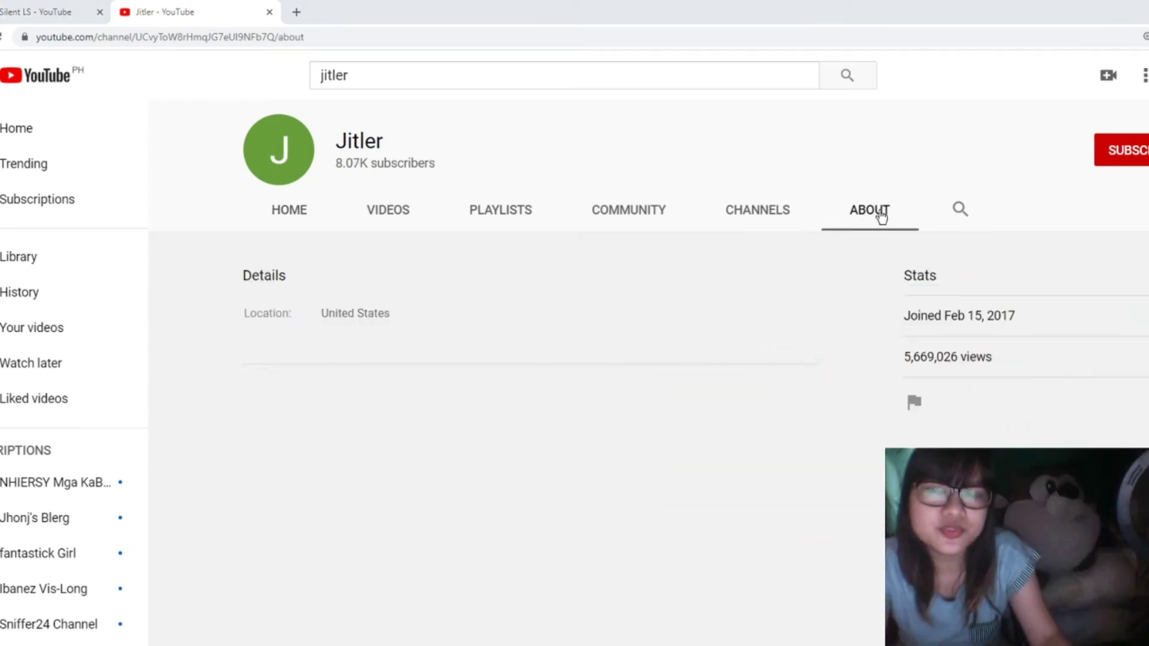
double_click(919, 275)
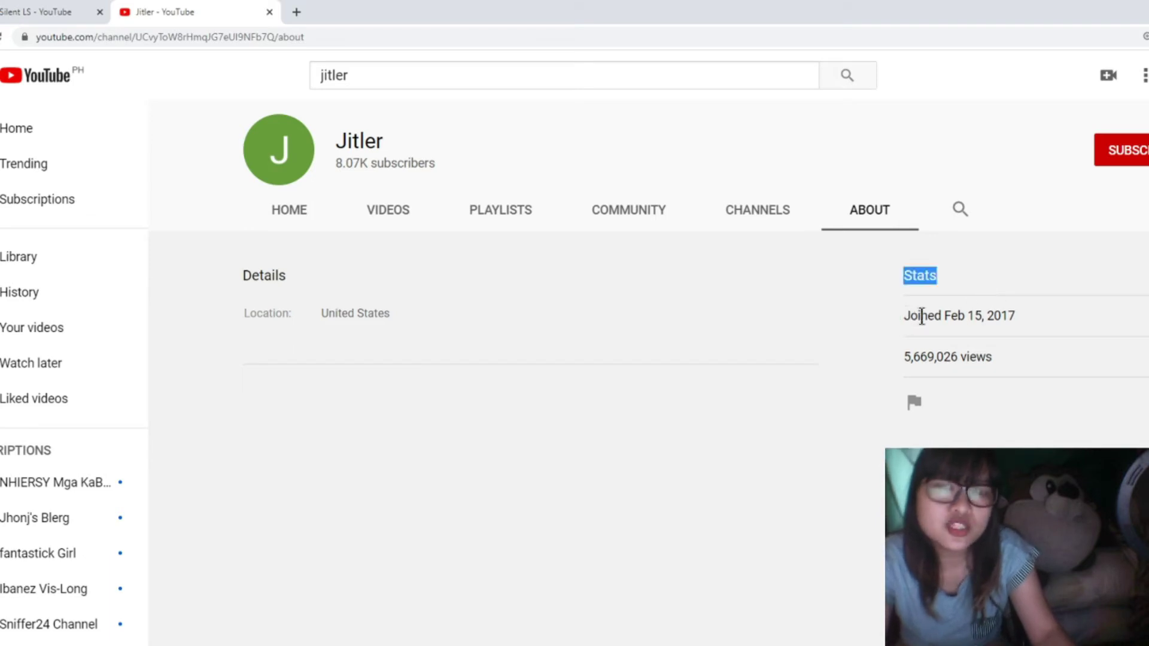
drag(993, 315, 1009, 322)
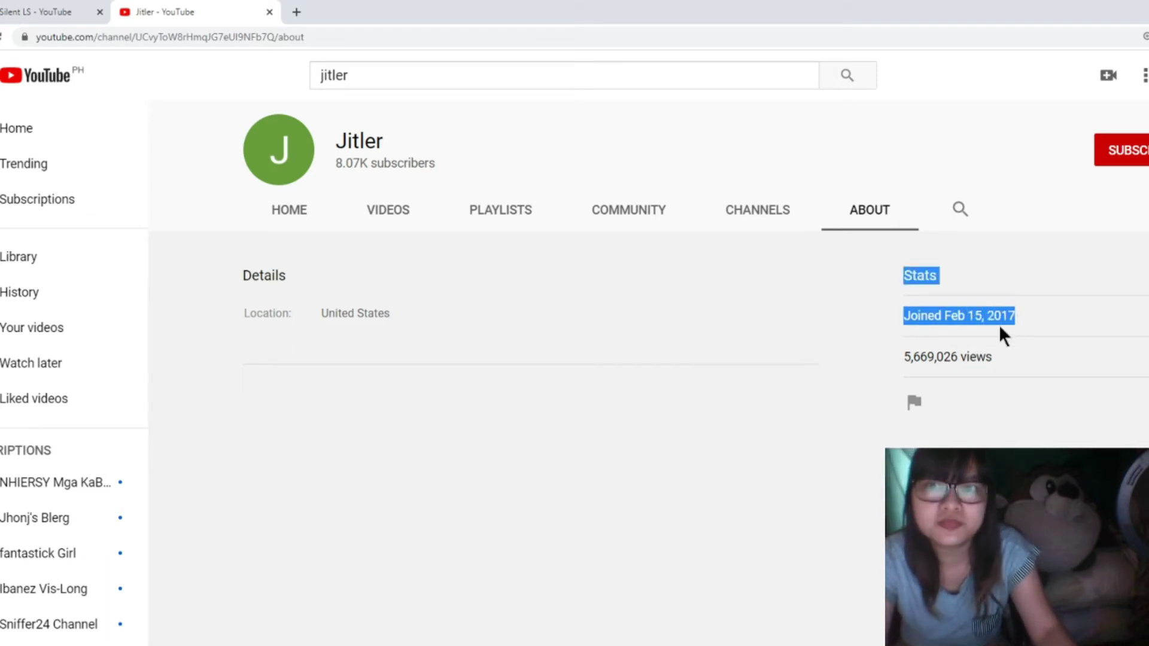
click(1026, 317)
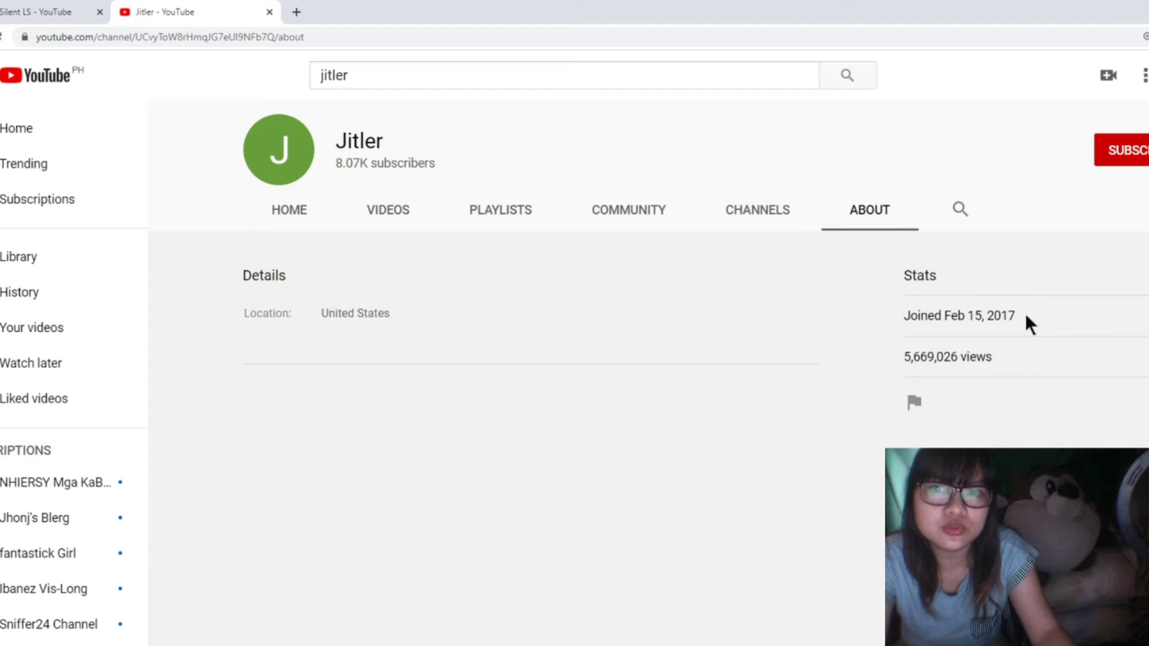
drag(989, 358, 898, 364)
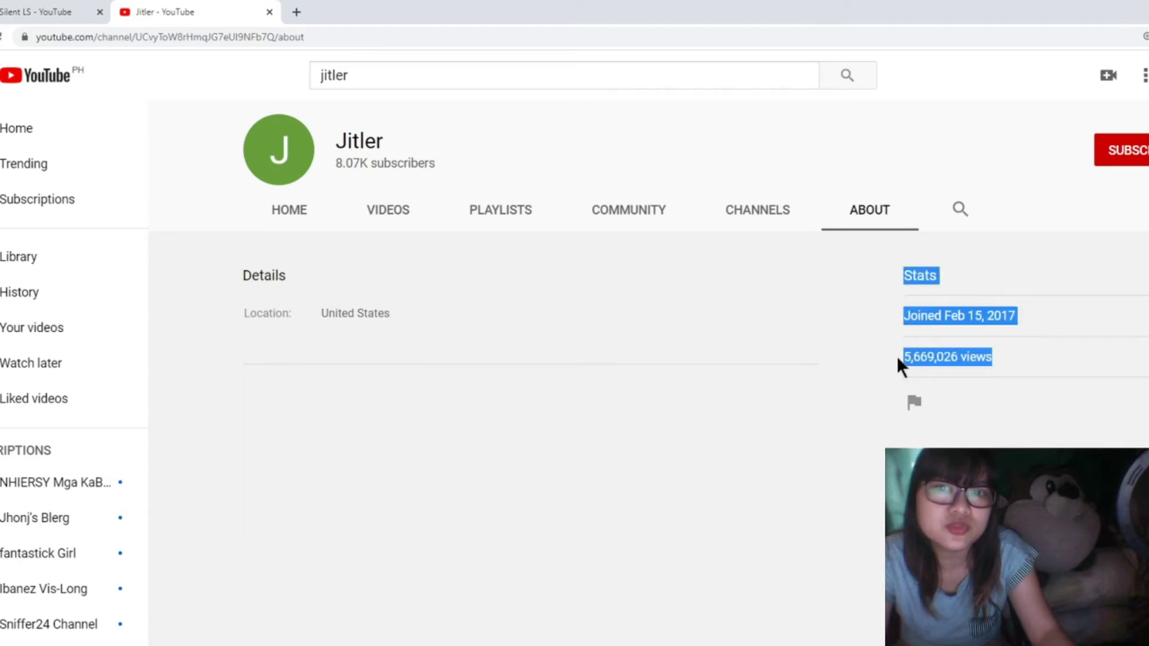
click(987, 357)
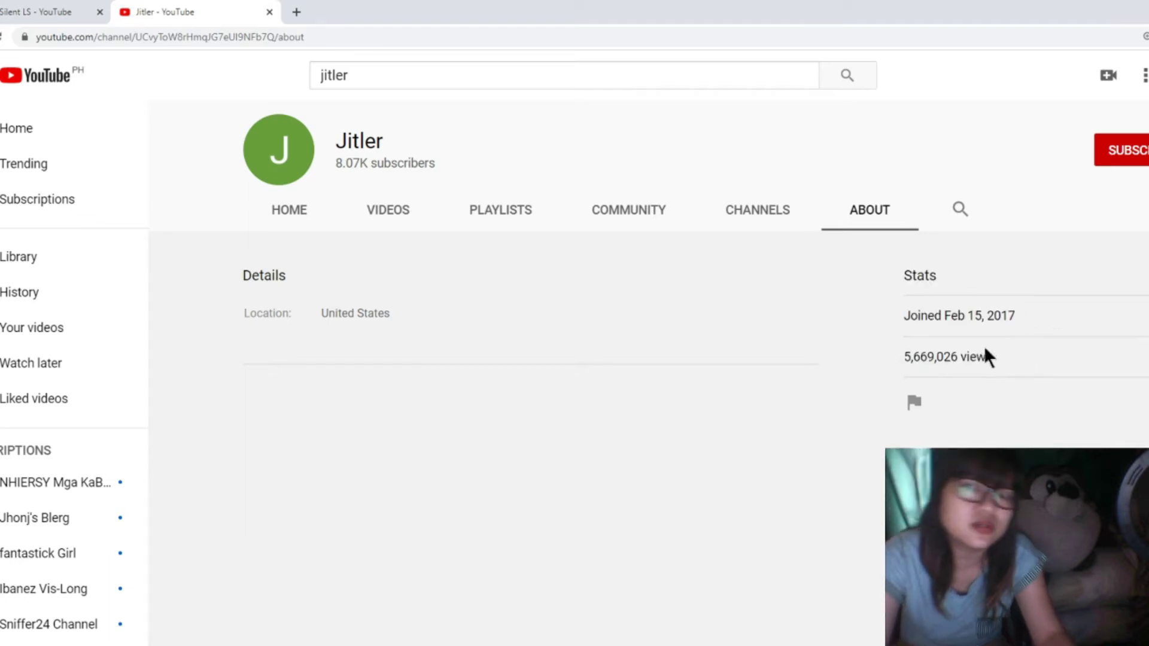
click(914, 404)
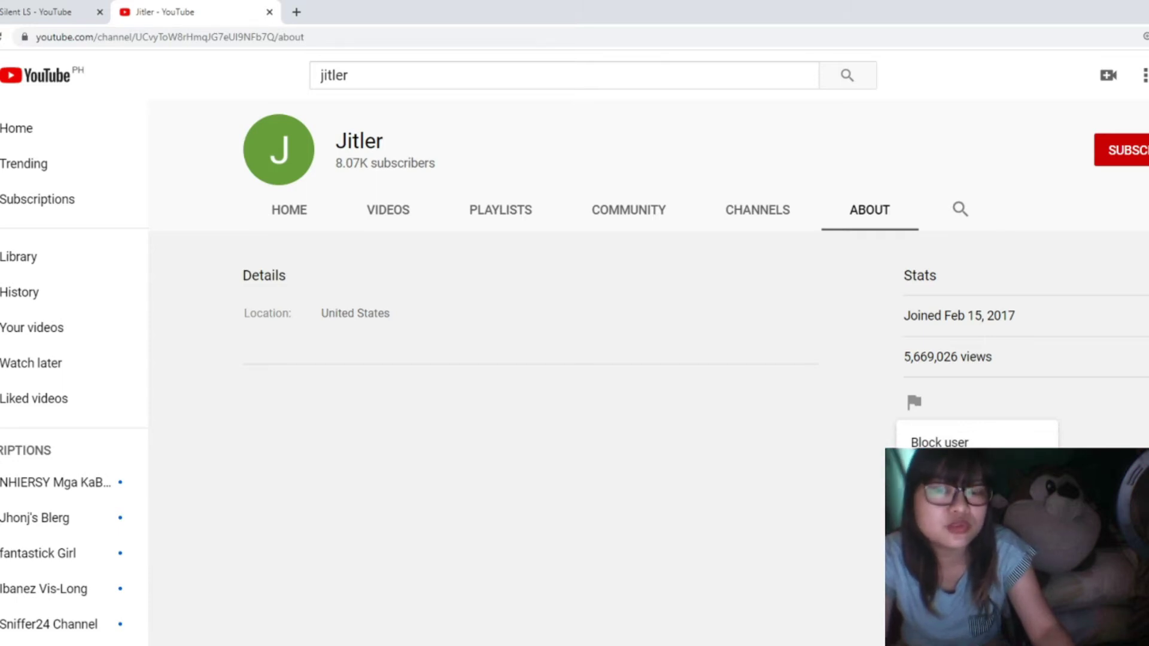
- Start a Report user report and pick 'Hate speech against a protected group'
click(937, 474)
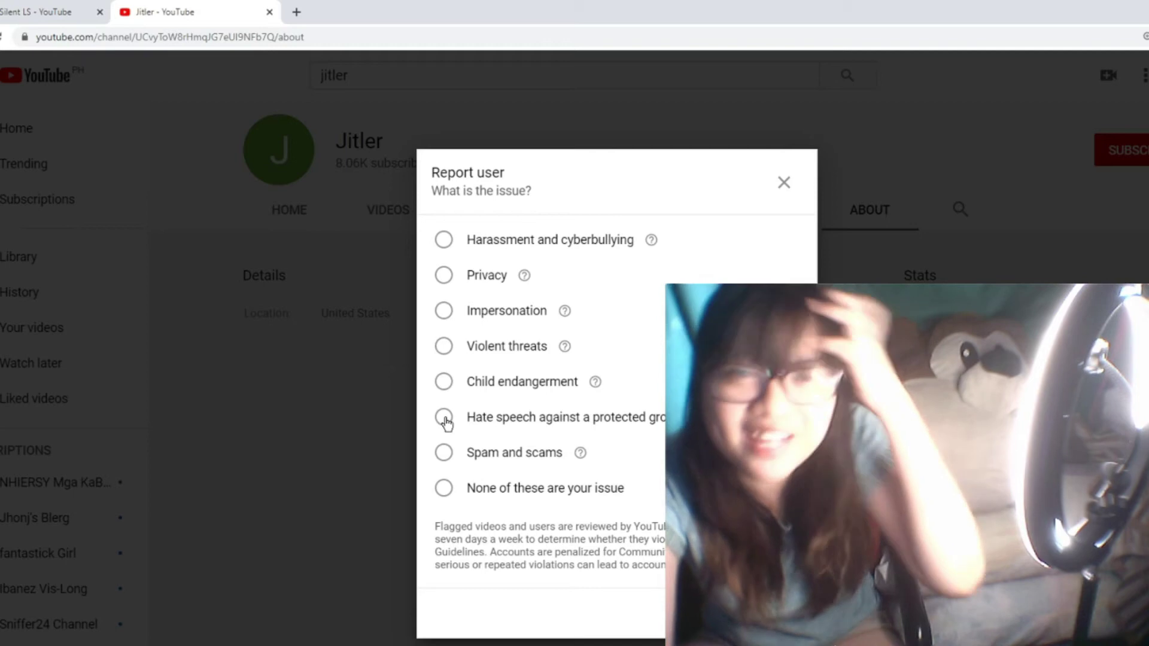
click(446, 422)
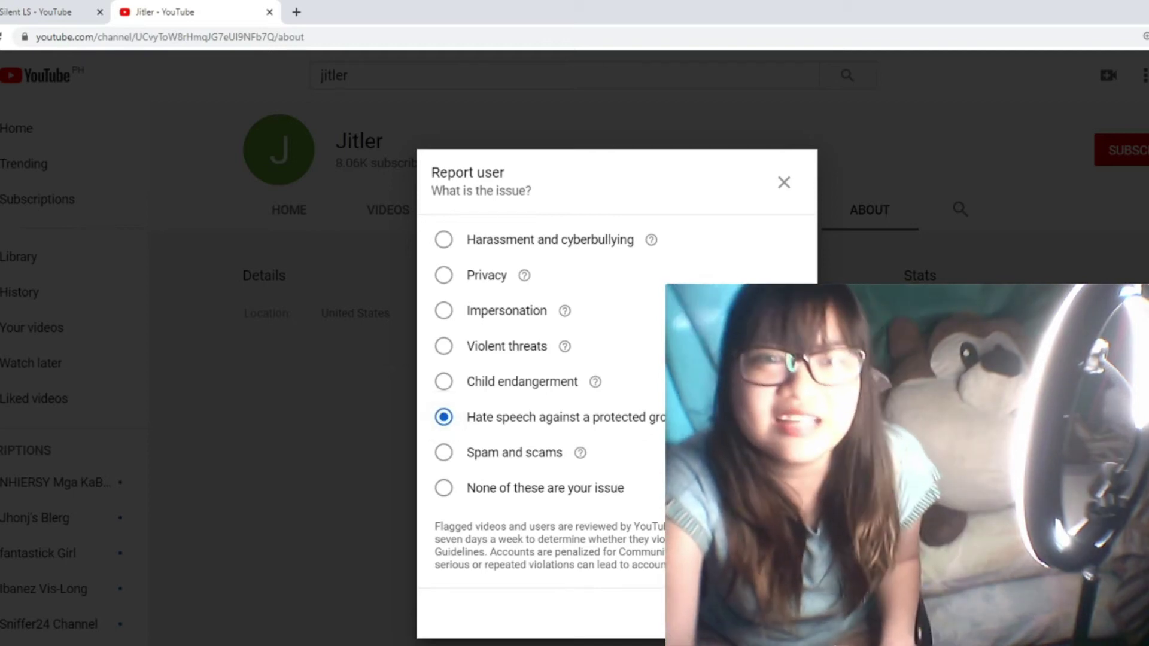
- Advance to the video selection page, then go back to the issue question
click(784, 613)
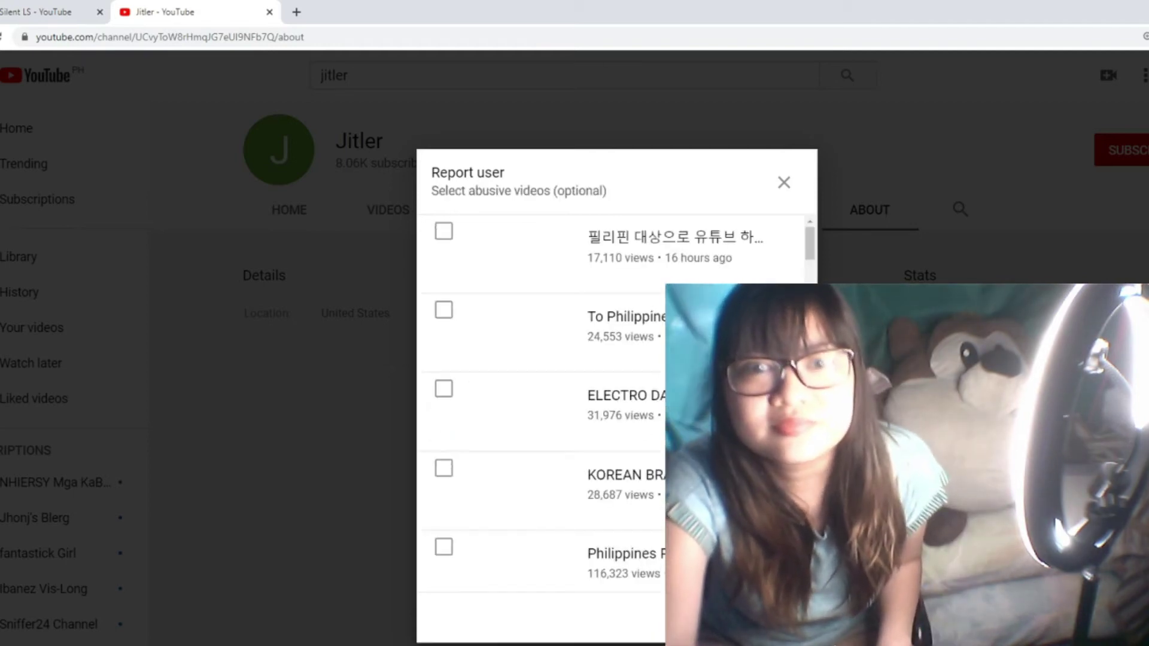
click(652, 599)
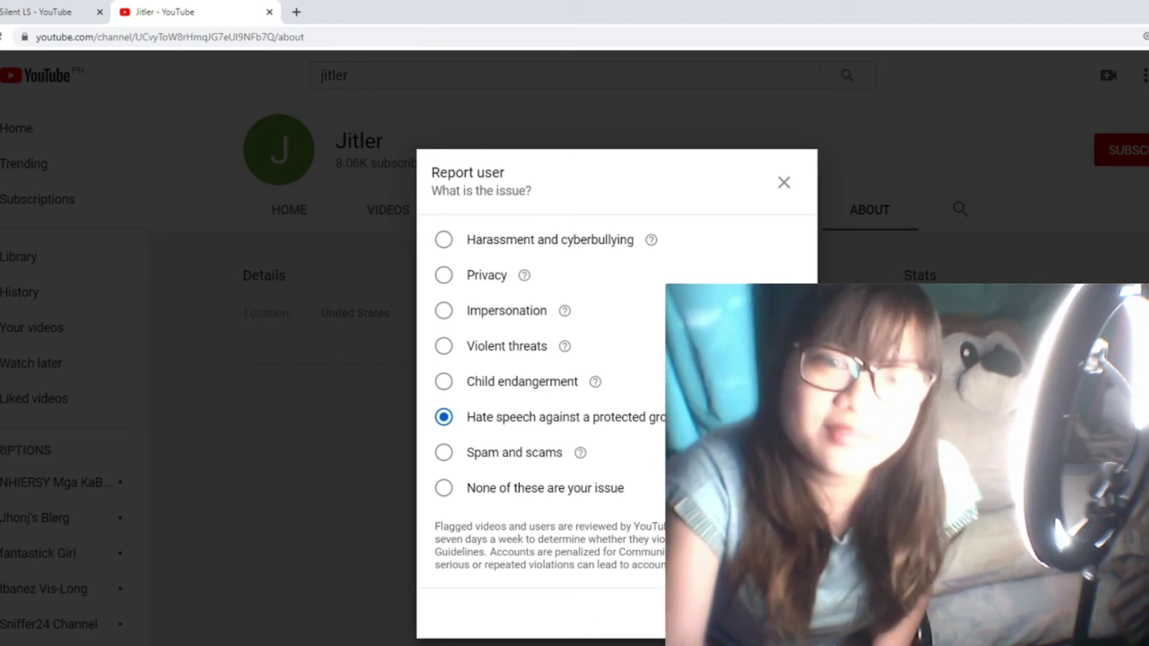
- Move on to the channel's video list, scroll through it, and tick the first video as abusive
click(784, 617)
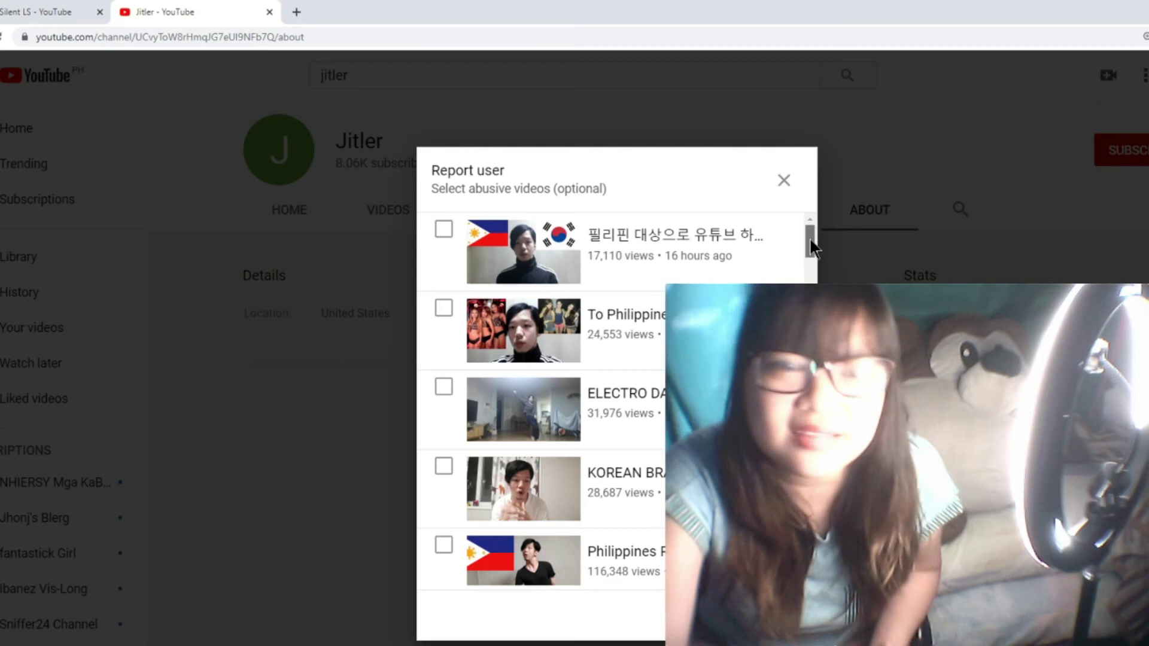
scroll(812, 249, down, 1)
mouse_move(812, 248)
mouse_down()
mouse_move(811, 323)
mouse_move(823, 276)
mouse_up()
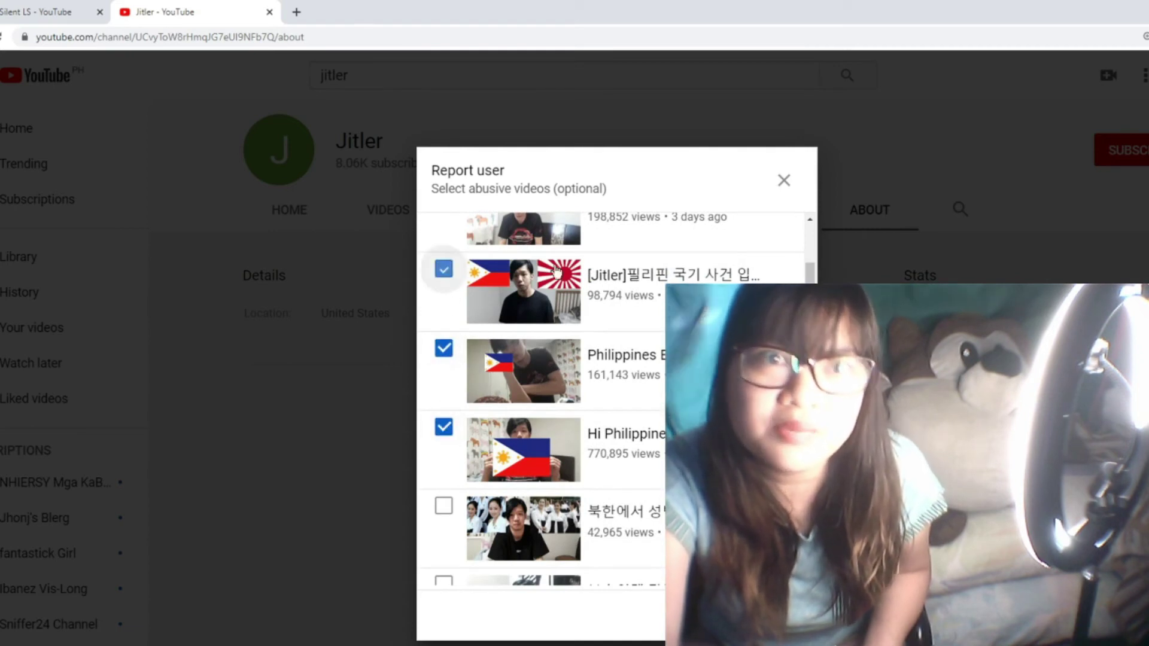
drag(819, 275, 811, 239)
scroll(537, 443, down, 3)
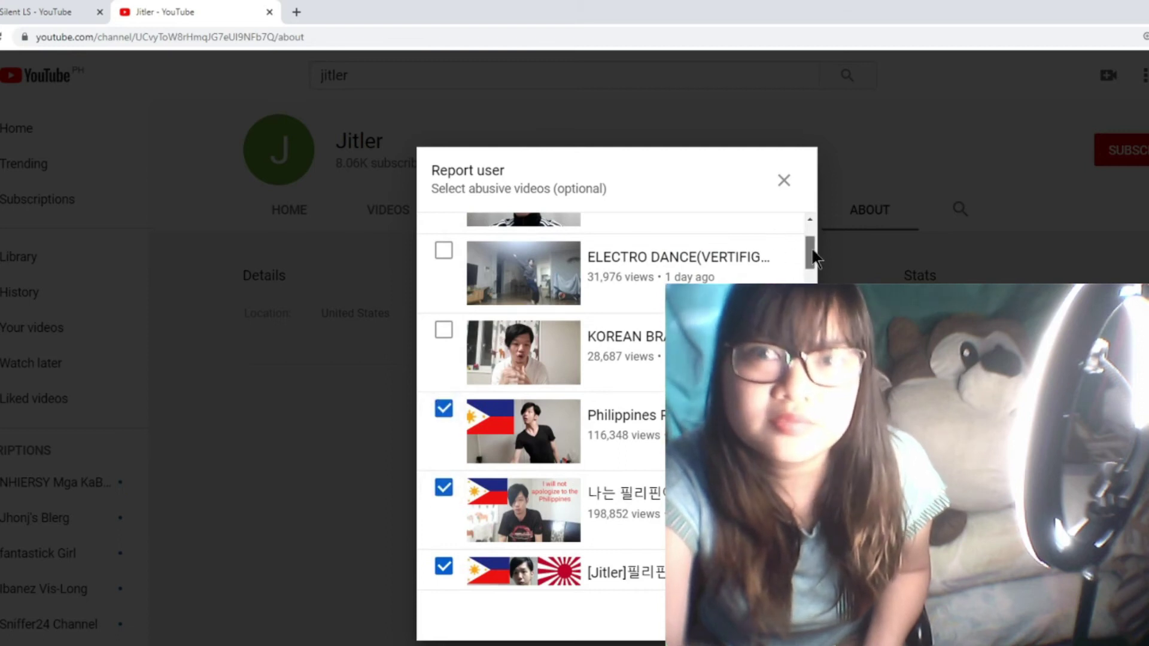
scroll(525, 360, up, 2)
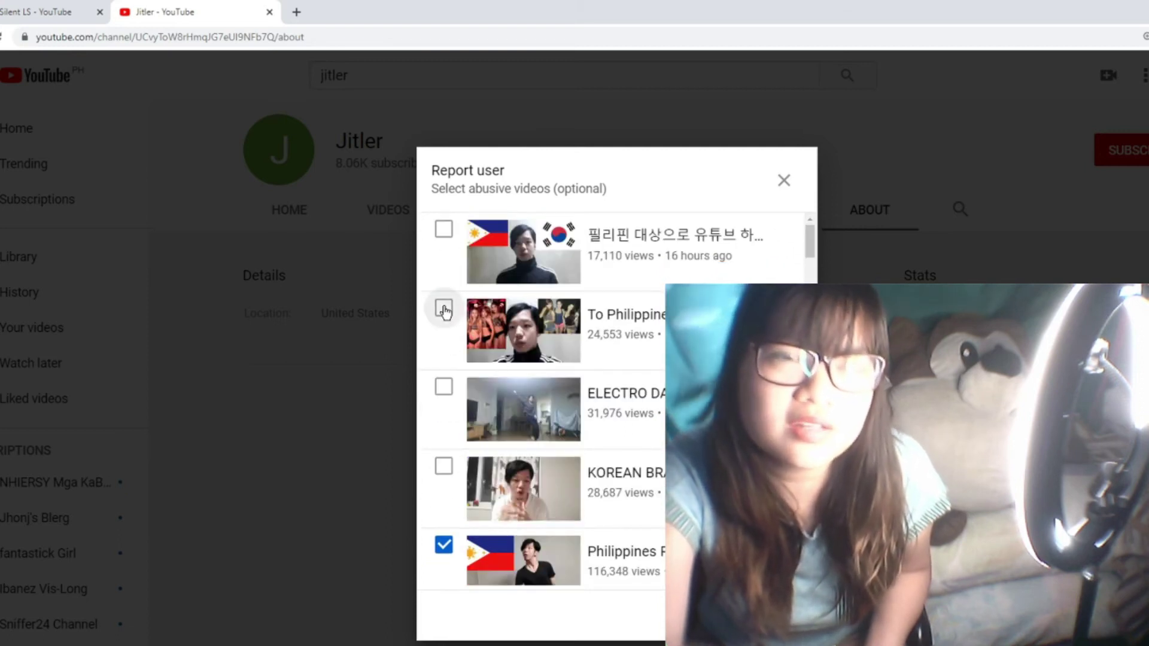
click(441, 235)
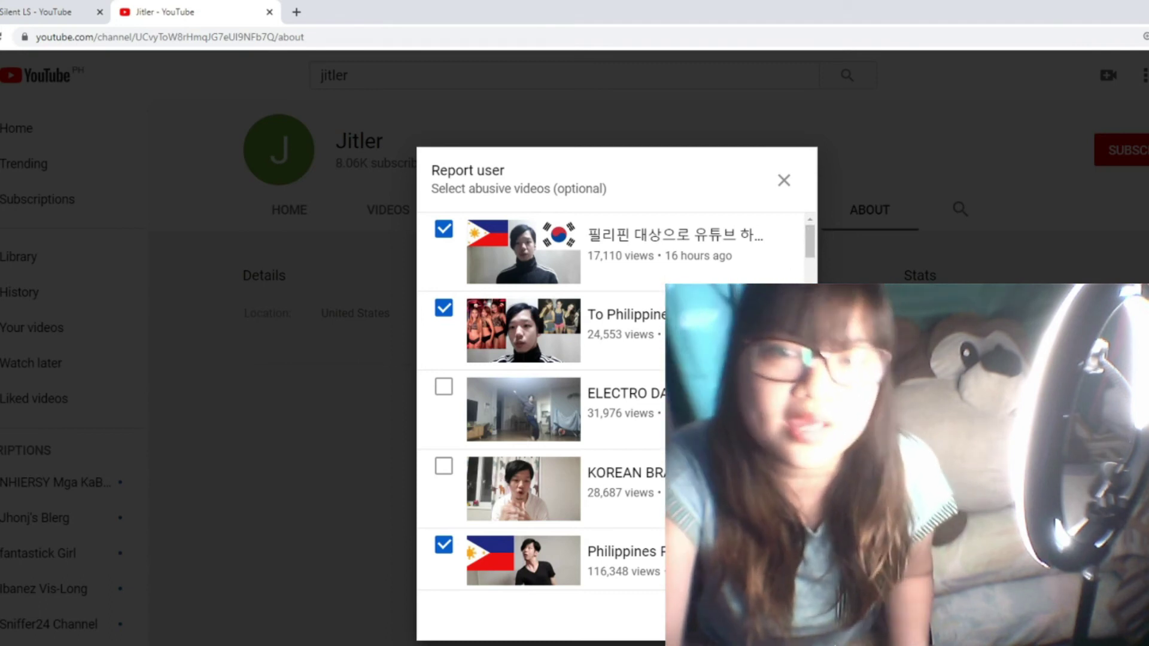
- Advance the report to the 'Provide additional context' step, leaving Additional notes empty
click(781, 614)
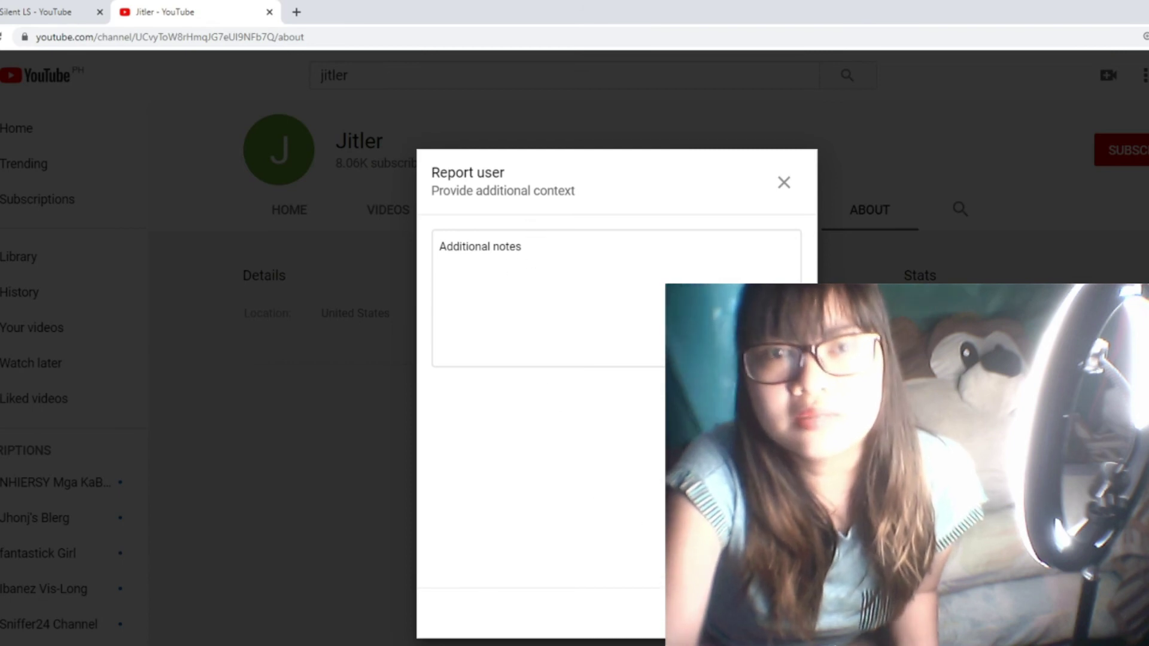
click(778, 614)
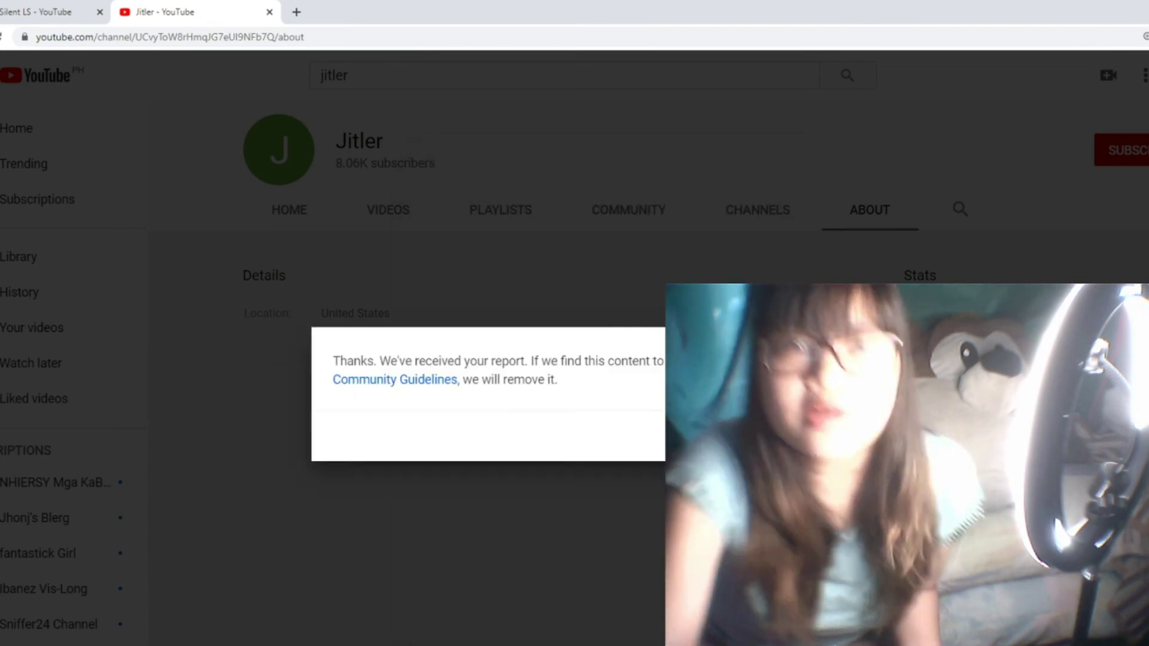